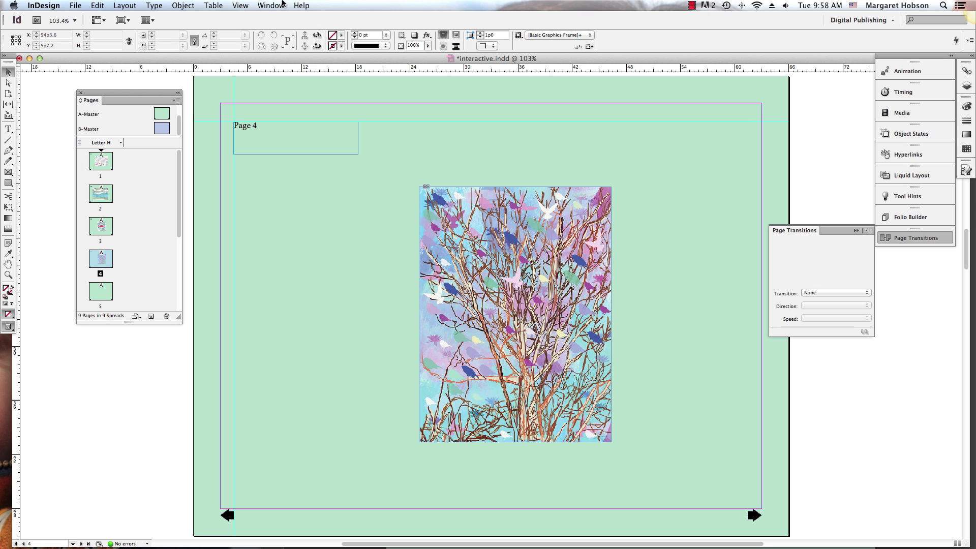
pyautogui.click(279, 5)
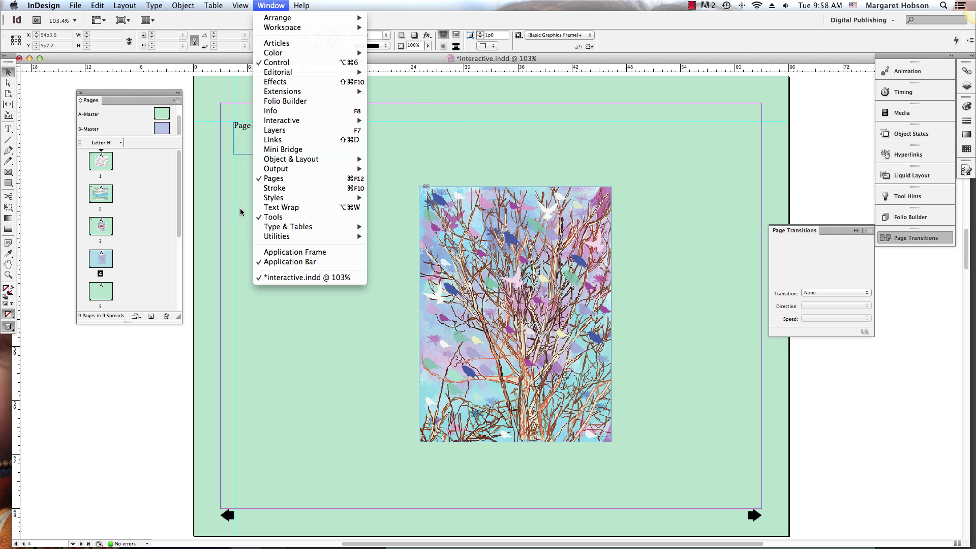
pyautogui.click(182, 346)
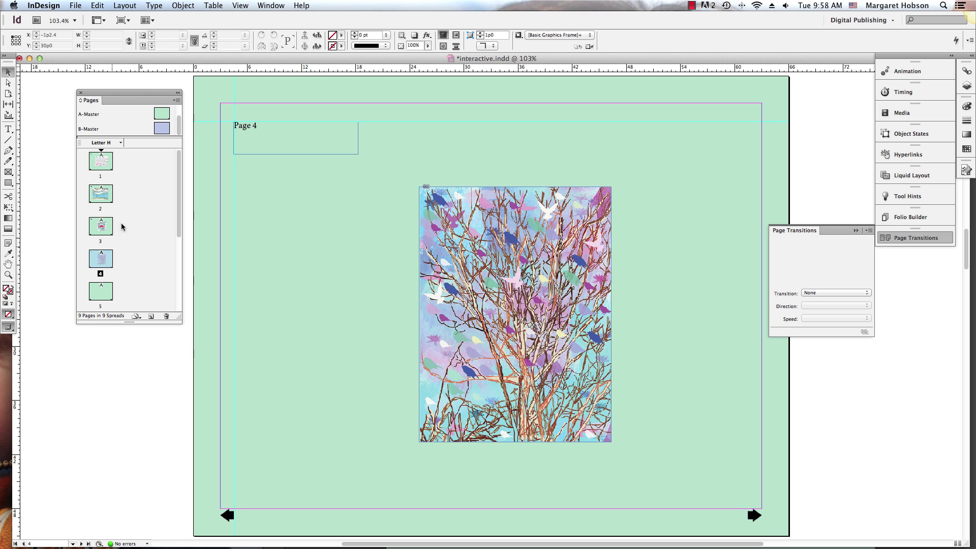
pyautogui.doubleClick(101, 162)
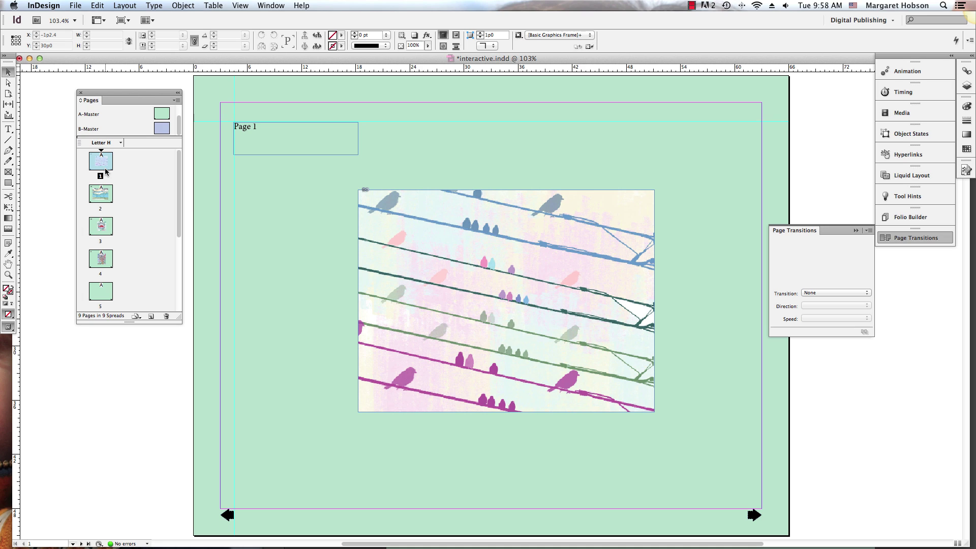
pyautogui.doubleClick(100, 194)
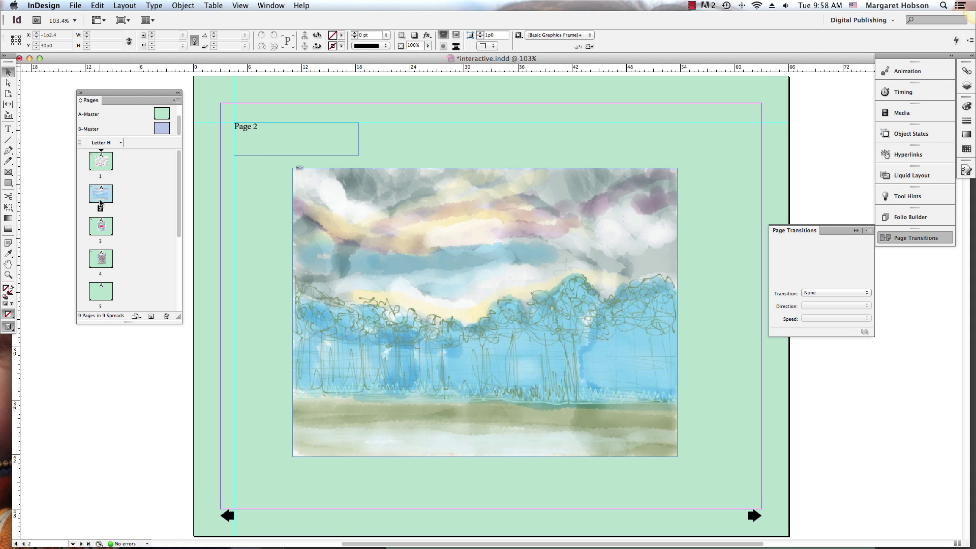
pyautogui.doubleClick(100, 241)
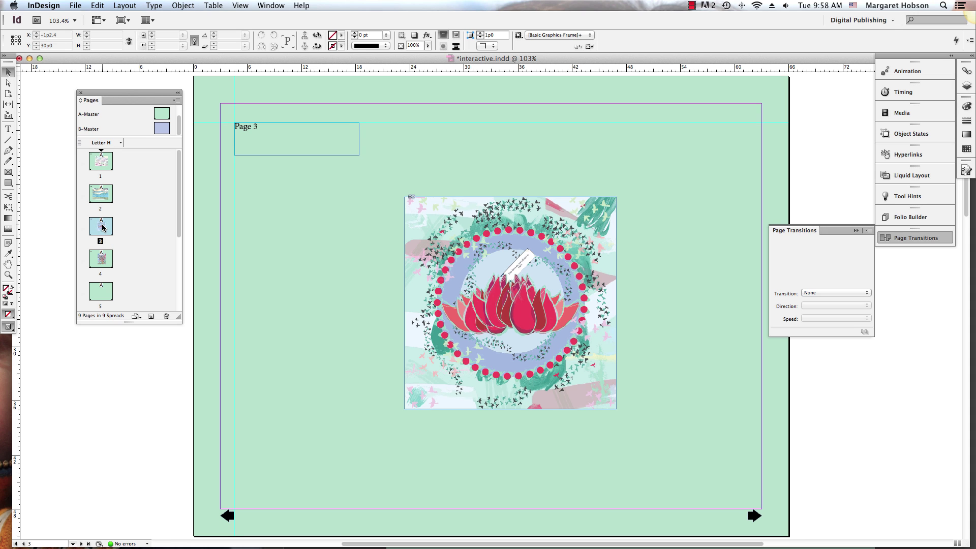
pyautogui.doubleClick(101, 262)
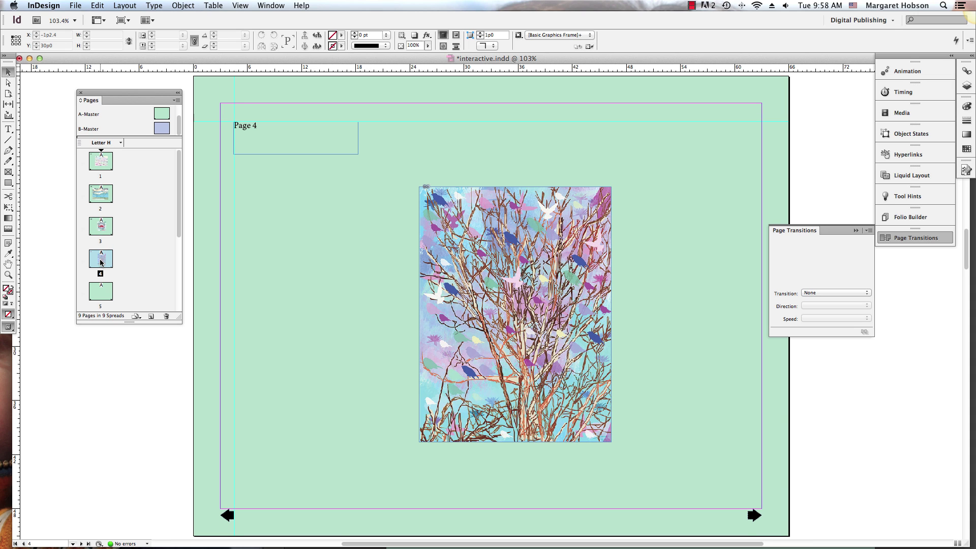
# - Leave the A-Master, show page 1, and bring up the Page Transitions panel menu
pyautogui.doubleClick(160, 116)
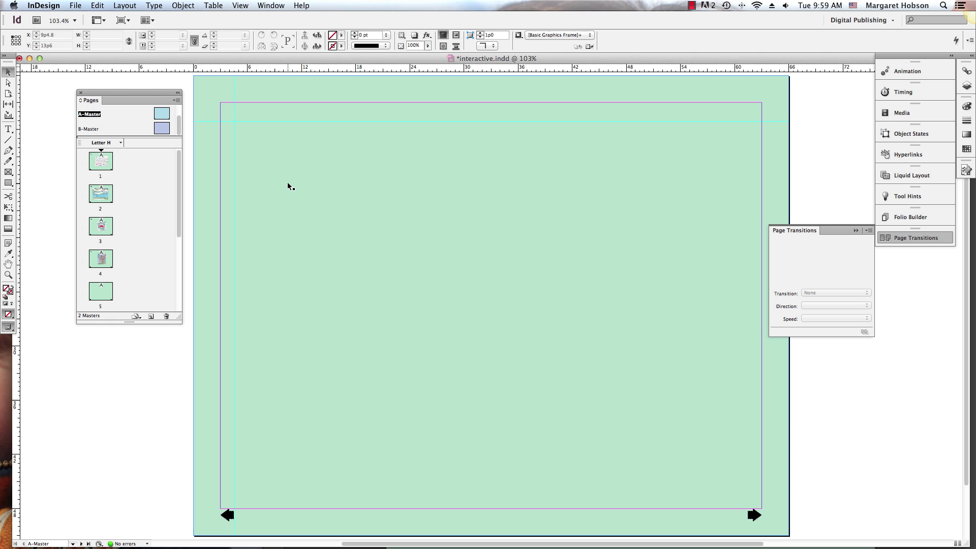
pyautogui.doubleClick(105, 161)
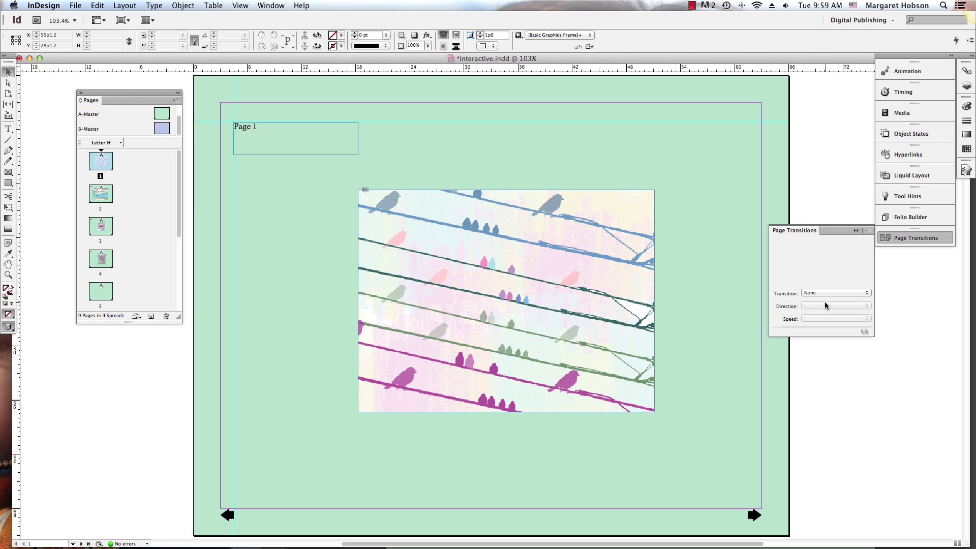
pyautogui.click(868, 231)
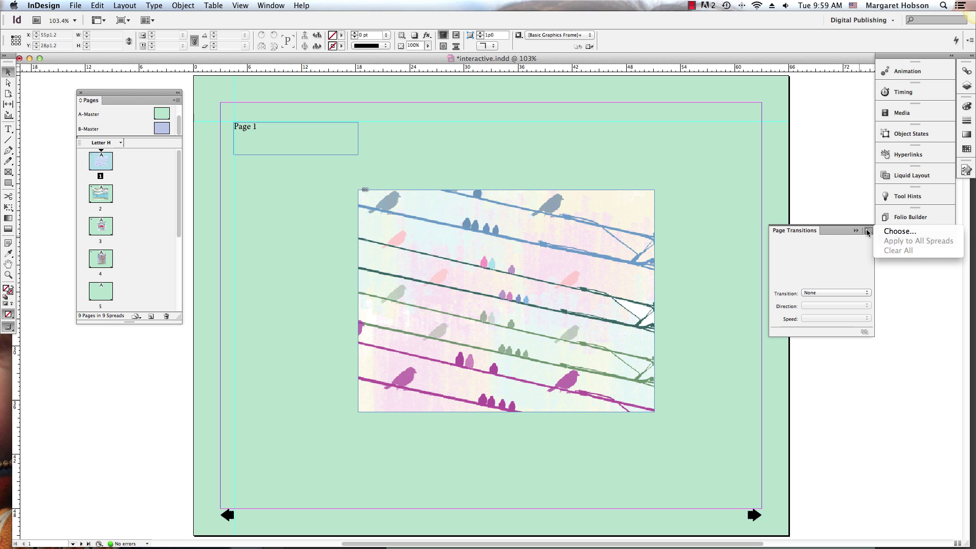
# - Apply a horizontal, medium-speed Blinds transition to all spreads
pyautogui.click(892, 231)
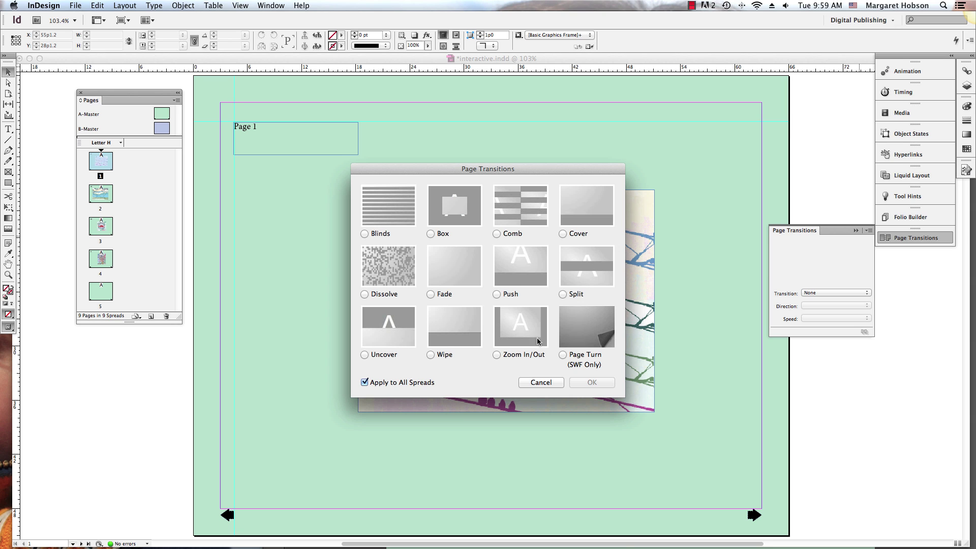
pyautogui.click(364, 234)
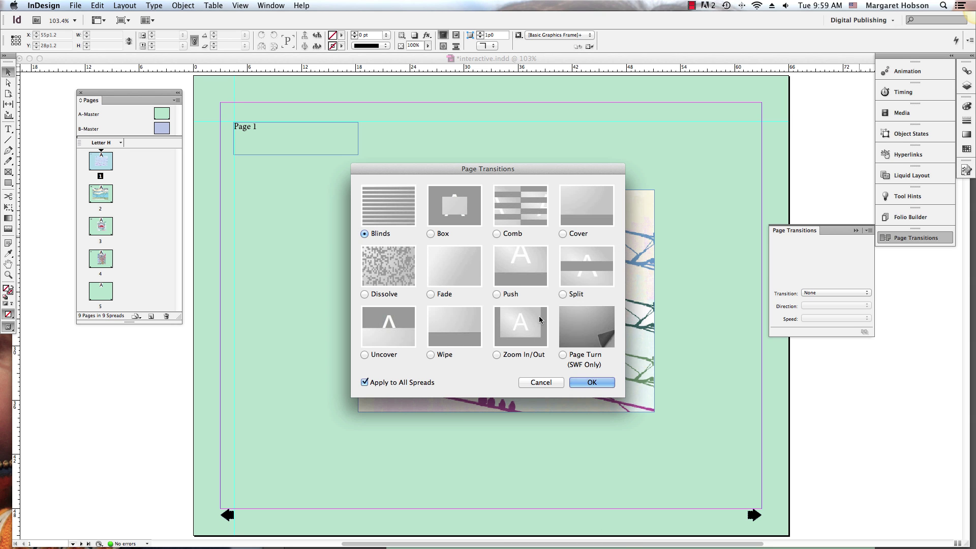
pyautogui.click(584, 380)
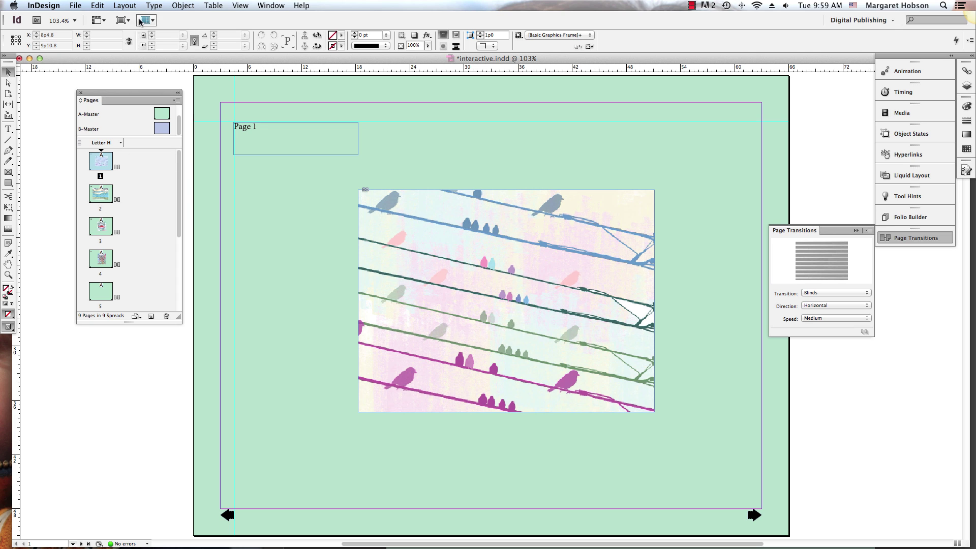
# - Export as Flash Player (SWF) named interactivefile, replacing the existing interactivefile.swf
pyautogui.click(76, 5)
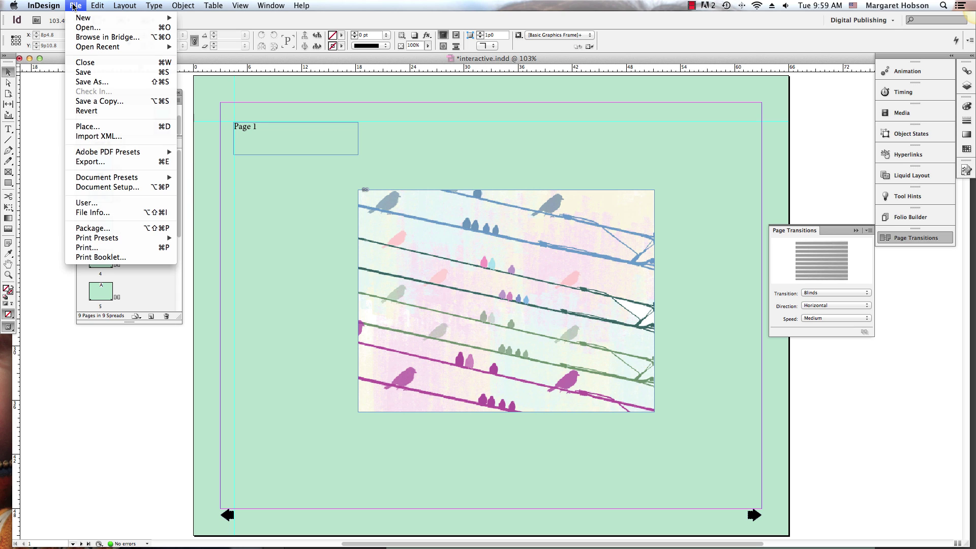
pyautogui.click(84, 161)
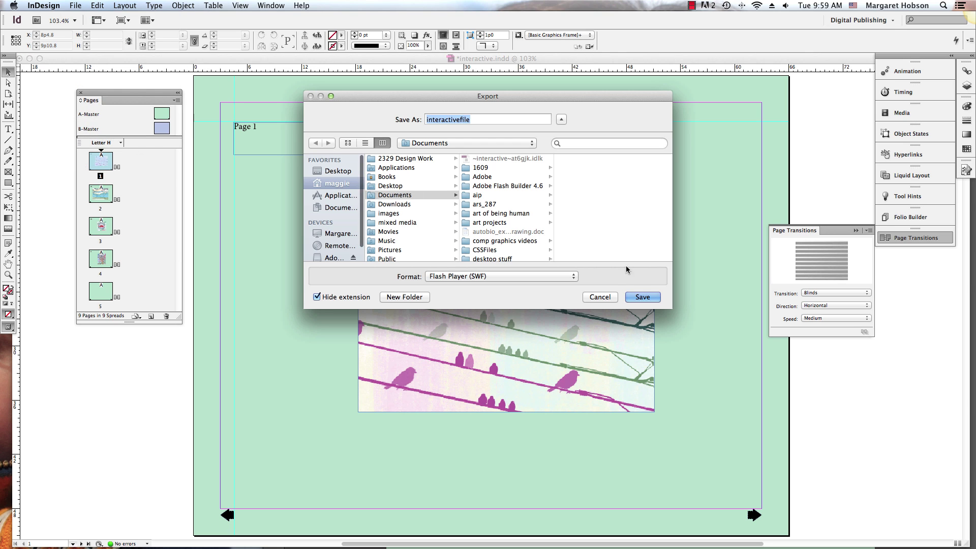
pyautogui.click(638, 299)
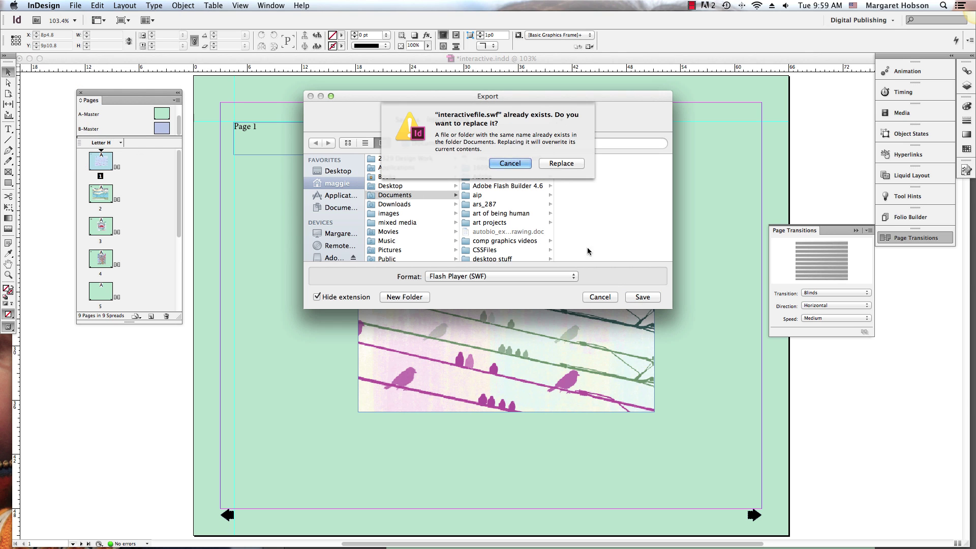
pyautogui.click(556, 163)
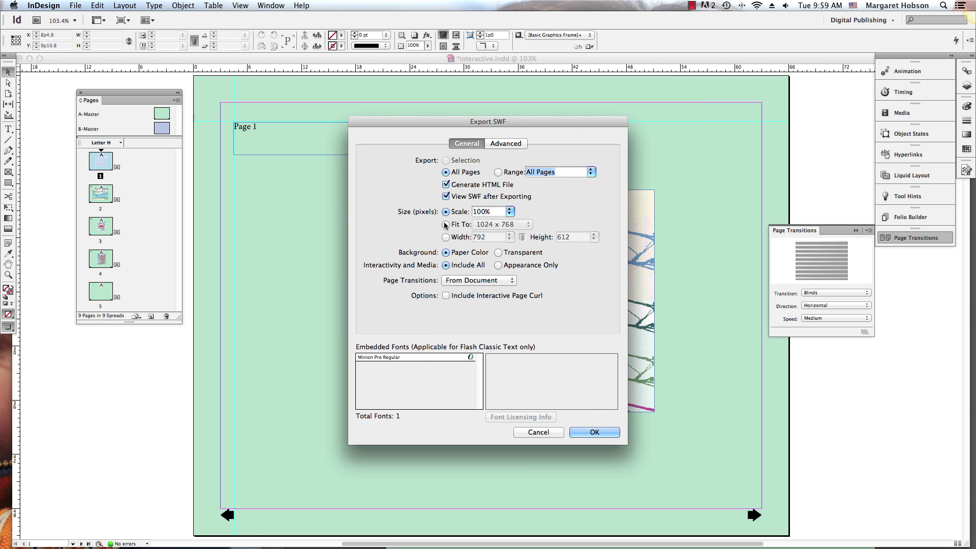
# - Check the Fit To sizes, export the SWF at 125.49% Scale, and accept the CMYK blend warning
pyautogui.click(445, 225)
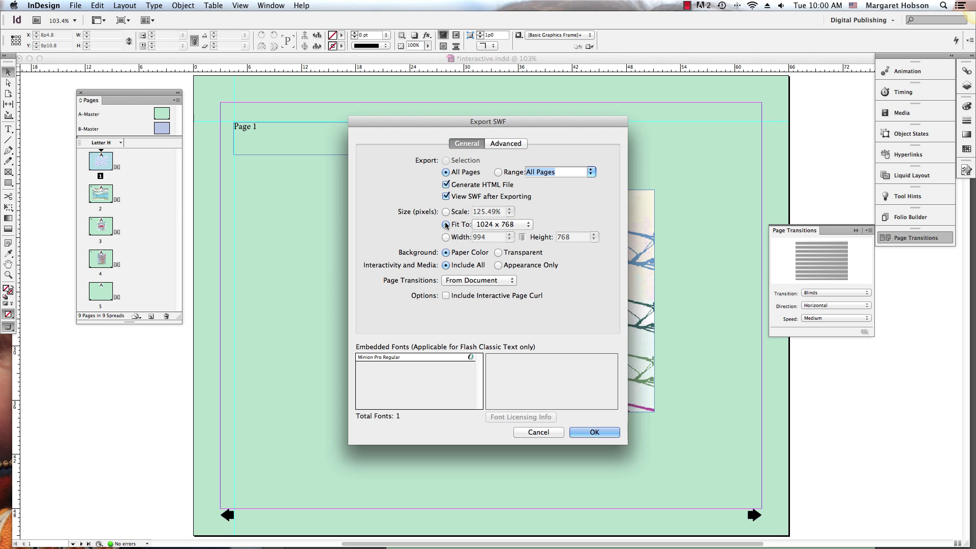
pyautogui.click(529, 227)
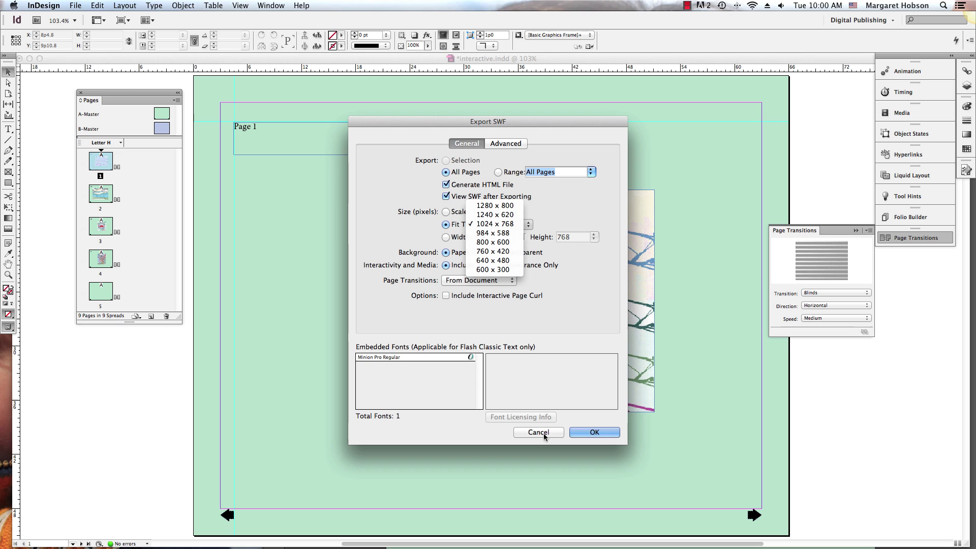
pyautogui.click(447, 213)
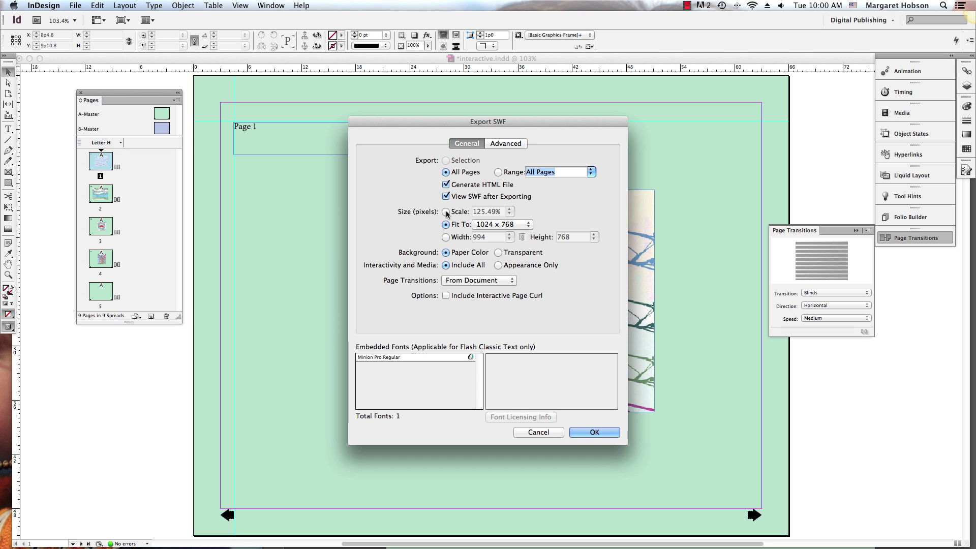
pyautogui.click(446, 212)
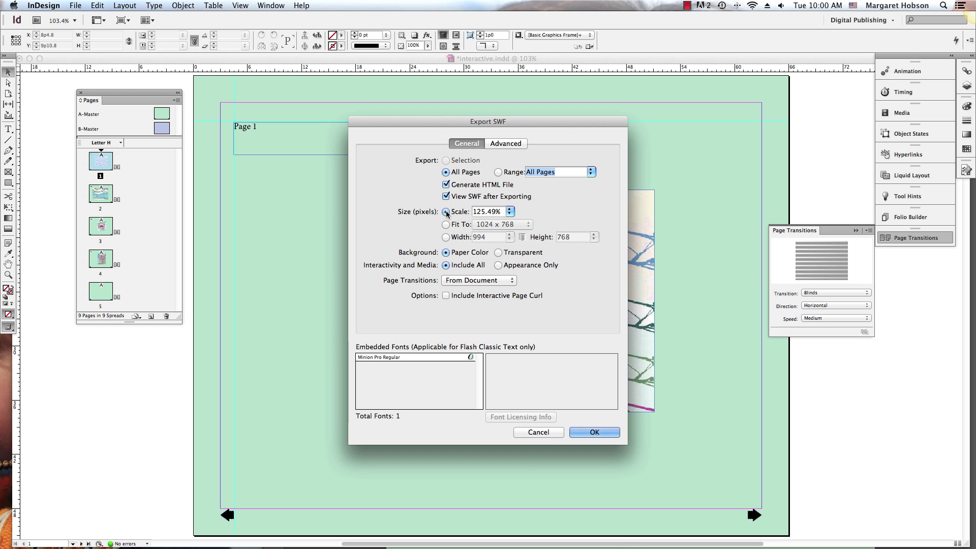
pyautogui.click(585, 429)
pyautogui.click(585, 319)
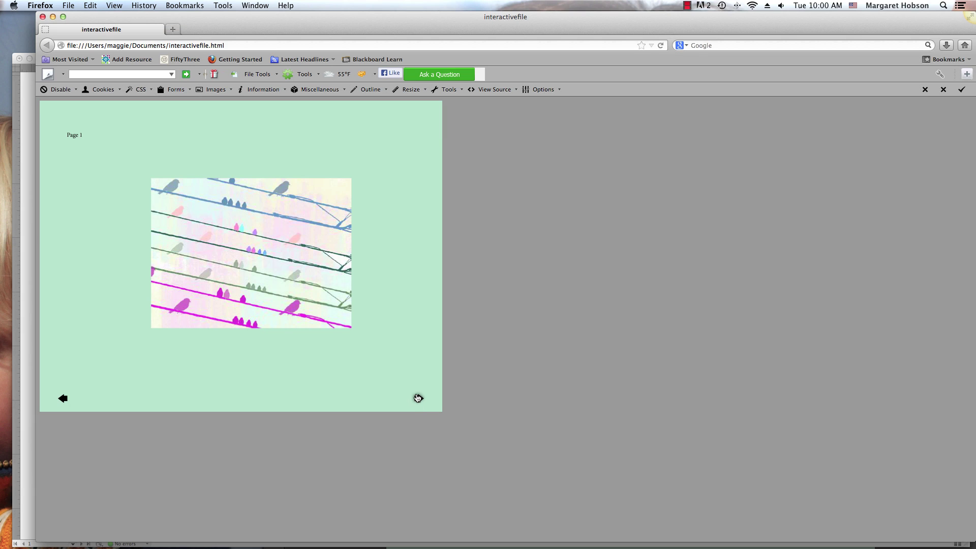
# - Page forward to page 4 of interactivefile.html to watch the Blinds transitions, then back to page 1
pyautogui.click(418, 398)
pyautogui.click(418, 398)
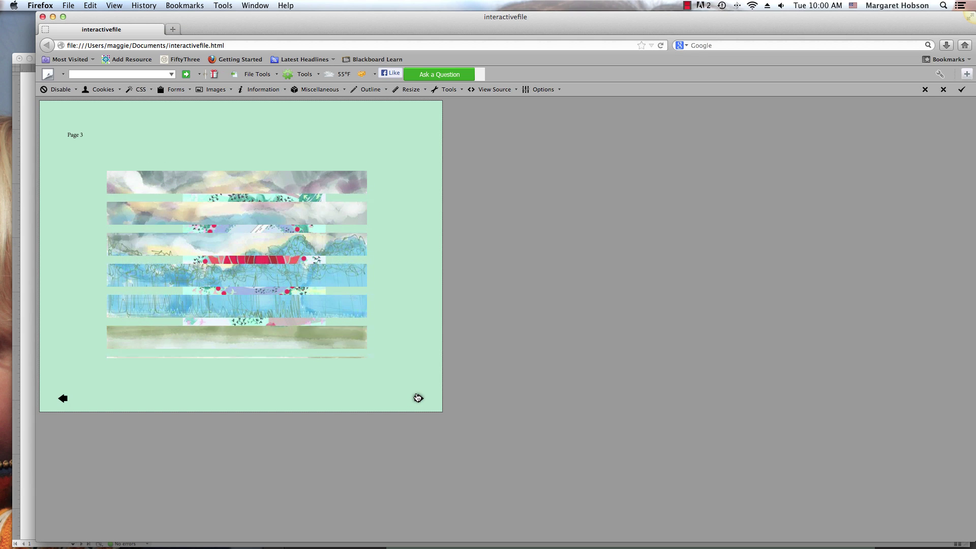
pyautogui.click(418, 398)
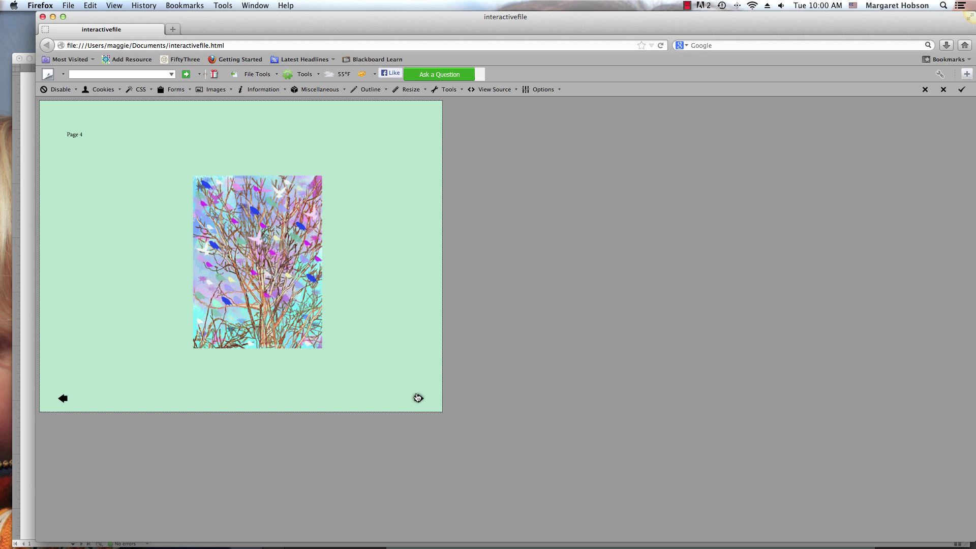
pyautogui.click(62, 399)
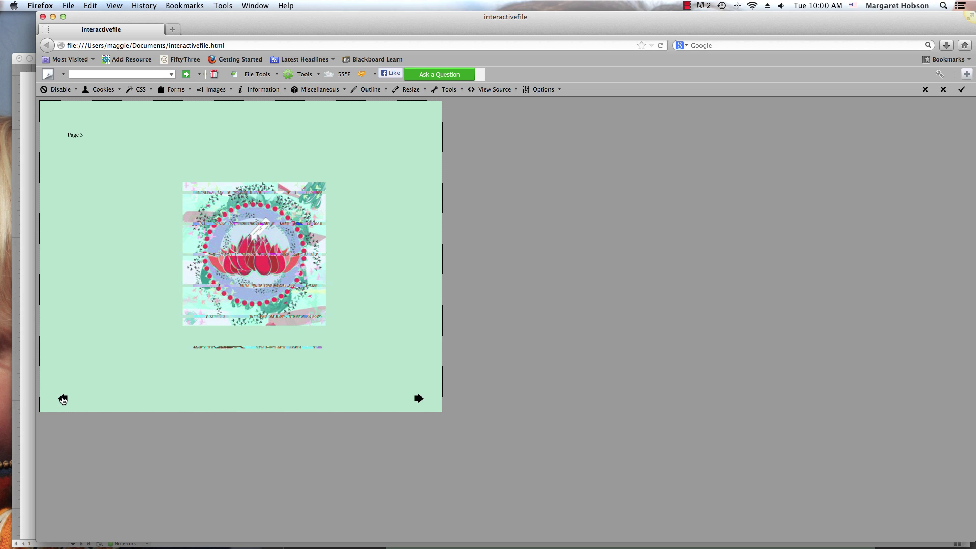
pyautogui.click(62, 399)
pyautogui.click(63, 398)
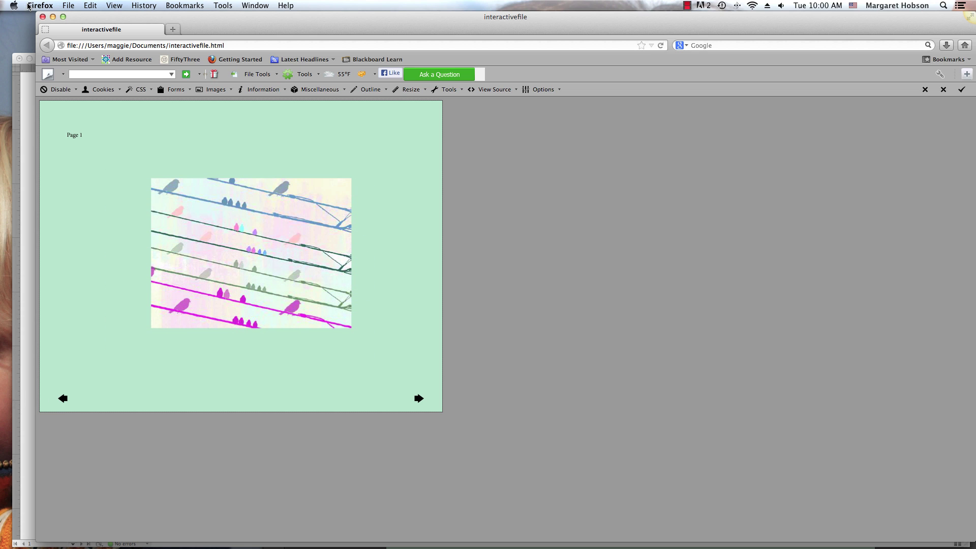
# - Close Firefox, select the birds image on page 1, and clear all page transitions
pyautogui.click(43, 16)
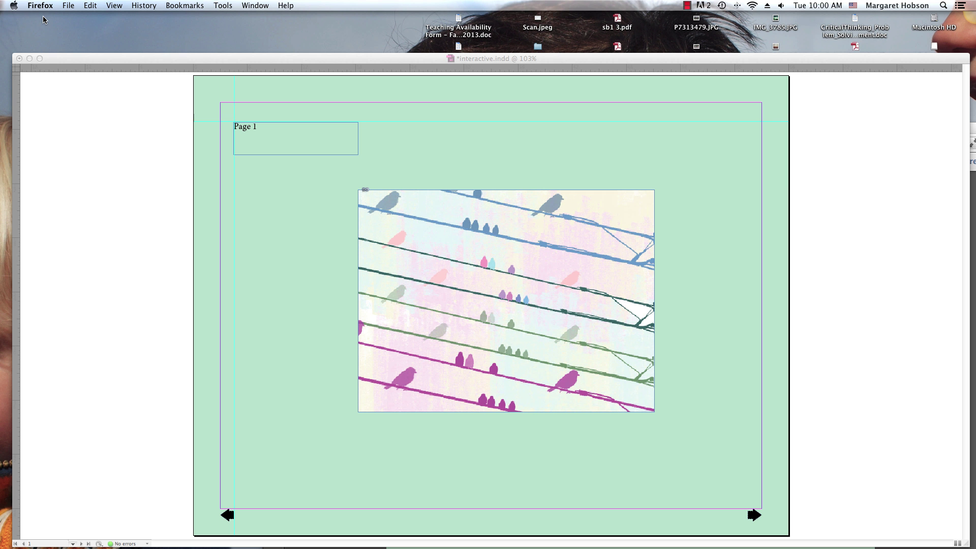
pyautogui.click(427, 238)
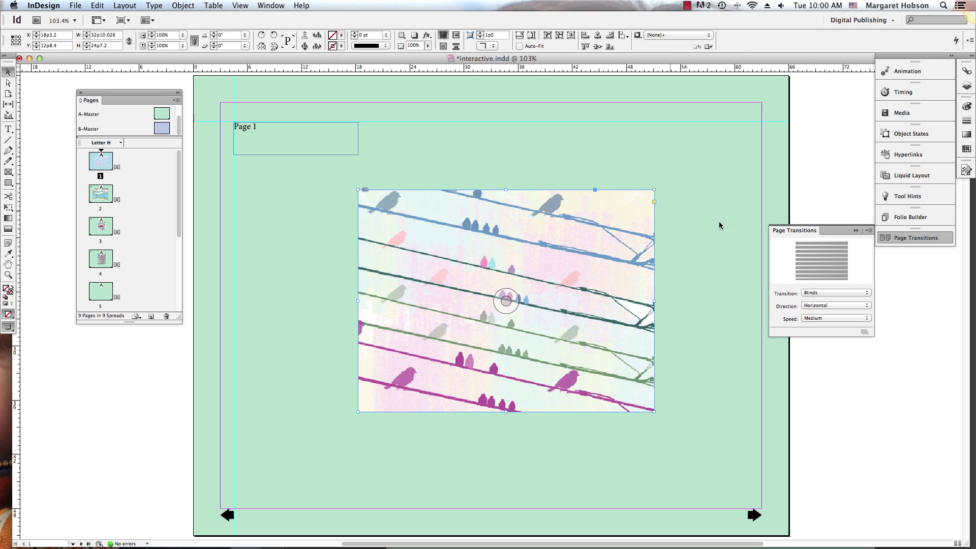
pyautogui.click(868, 231)
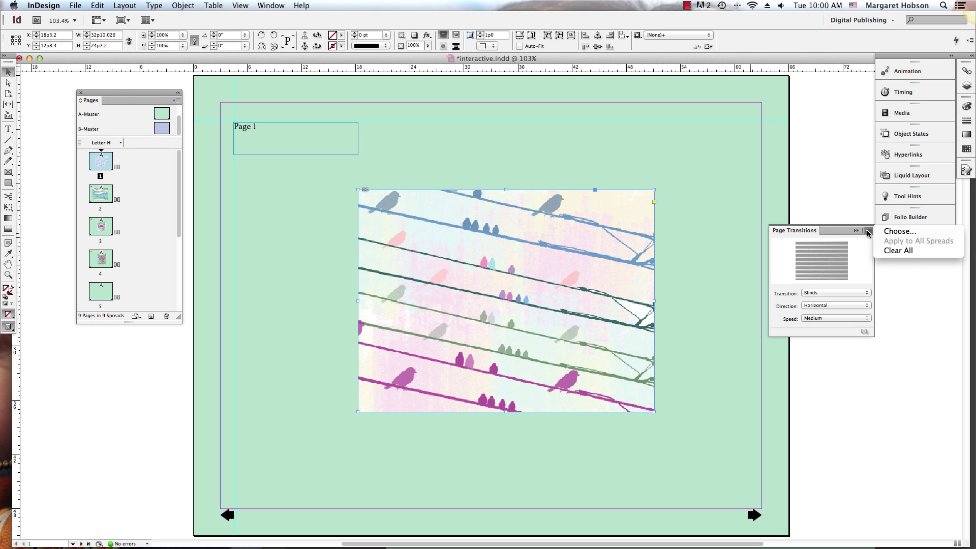
pyautogui.click(898, 250)
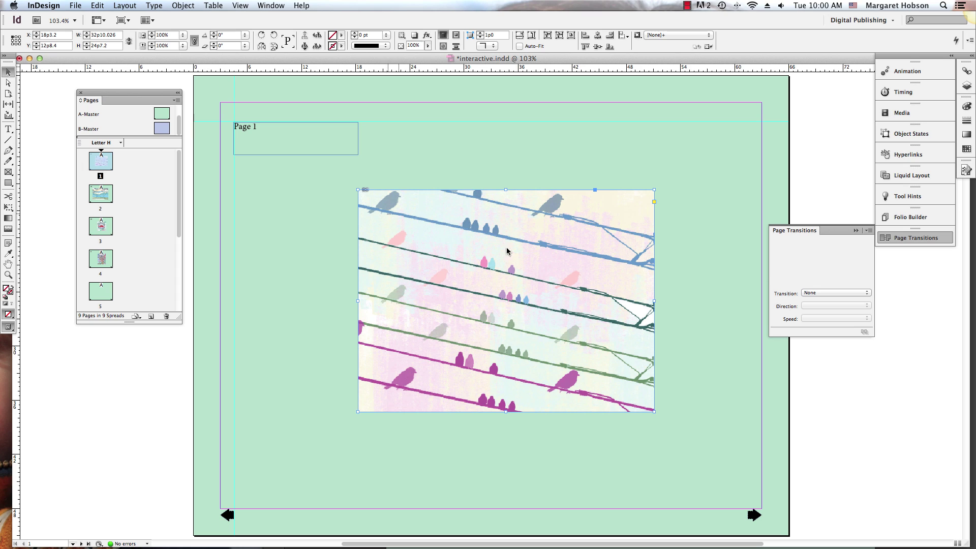
# - Give page 1 the Cover transition and page 2 the Split transition
pyautogui.click(867, 292)
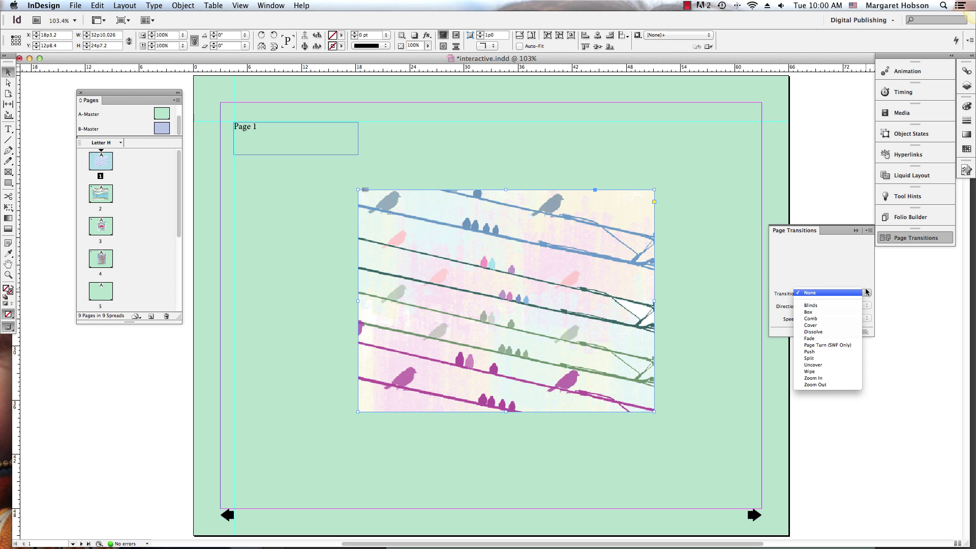
pyautogui.click(840, 327)
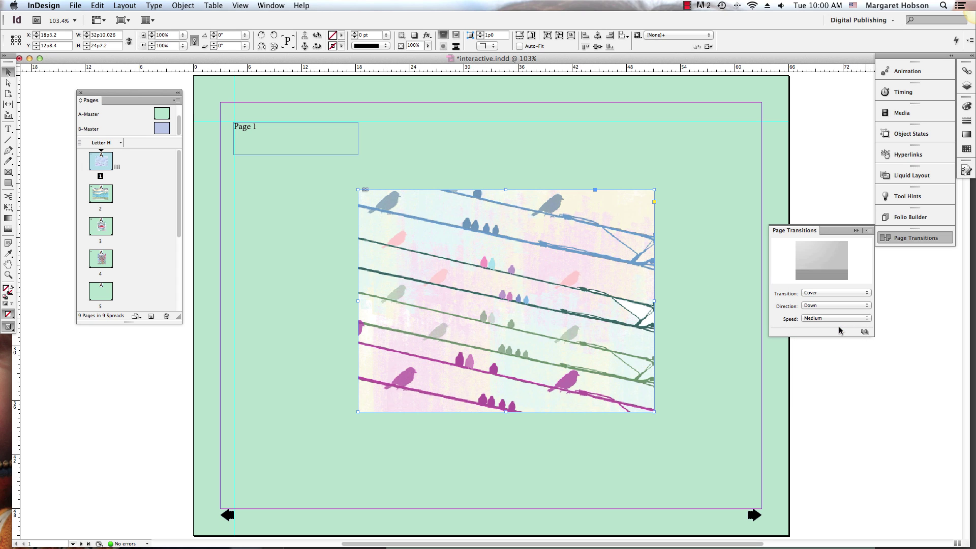
pyautogui.click(95, 194)
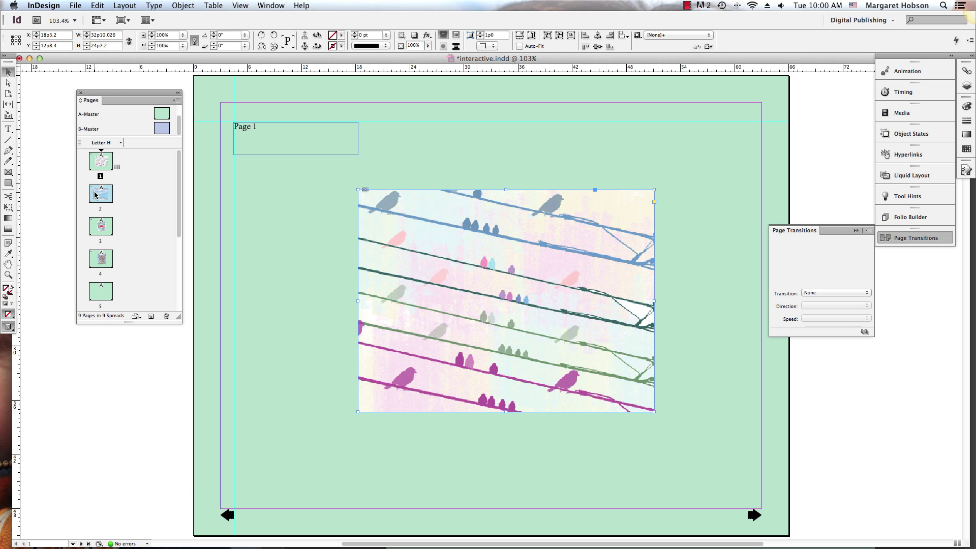
pyautogui.click(867, 295)
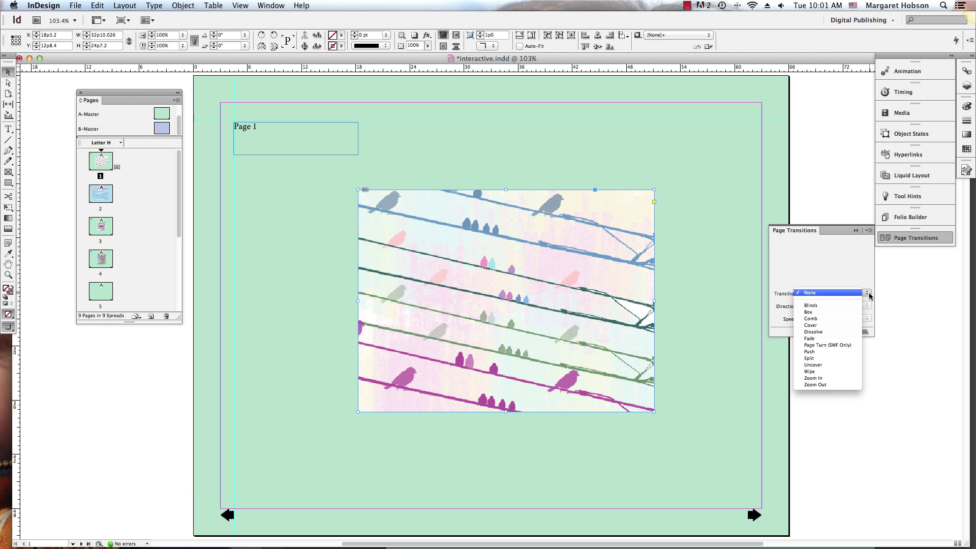
pyautogui.click(823, 358)
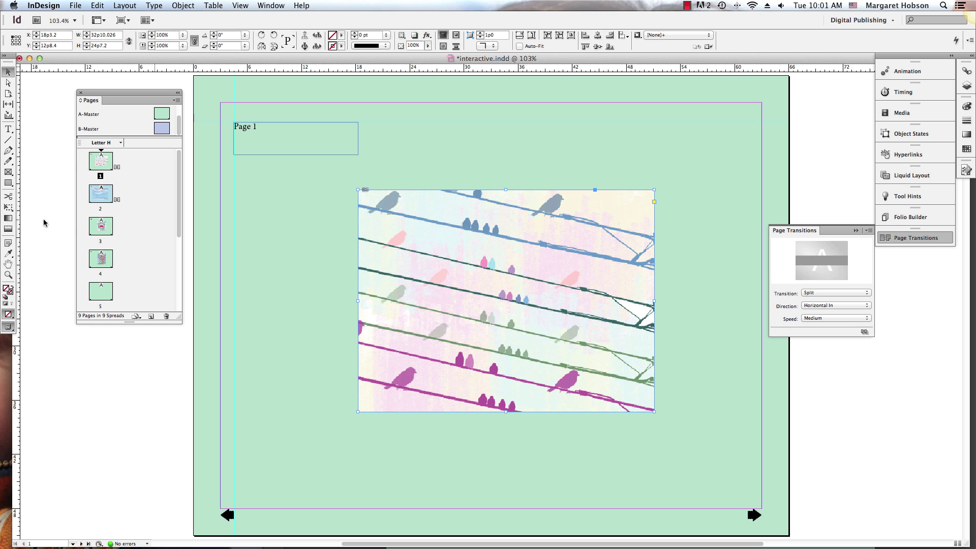
# - Give page 3 its own transition and page 4 the Blinds transition
pyautogui.click(100, 223)
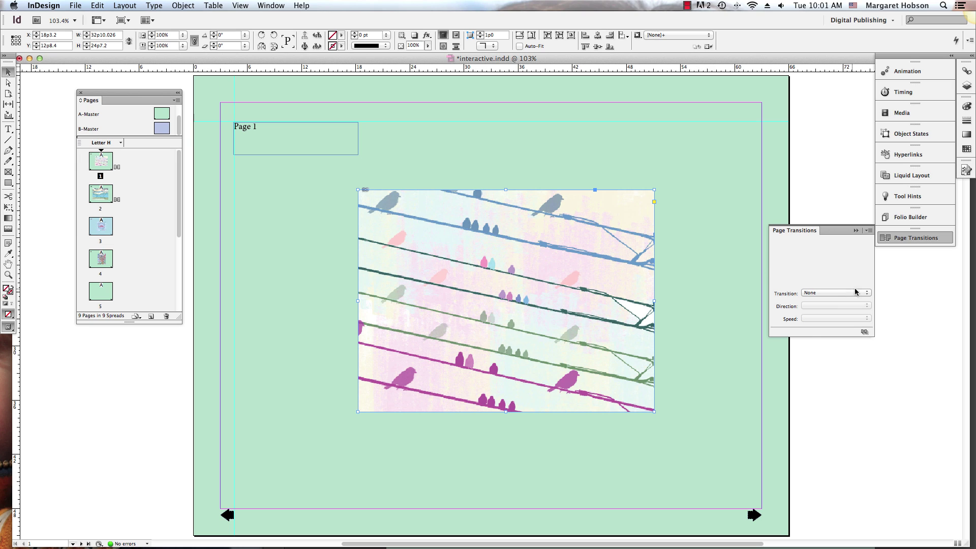
pyautogui.click(869, 298)
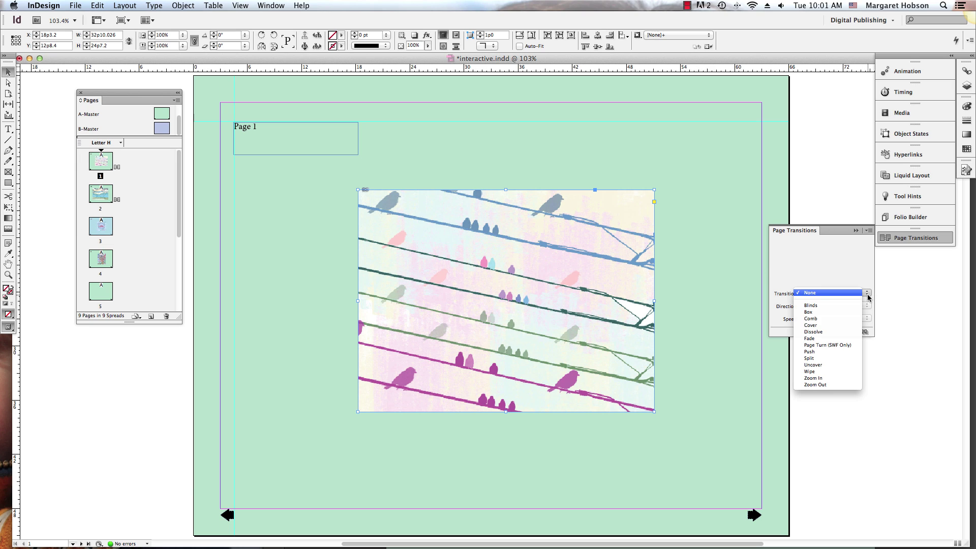
pyautogui.click(809, 351)
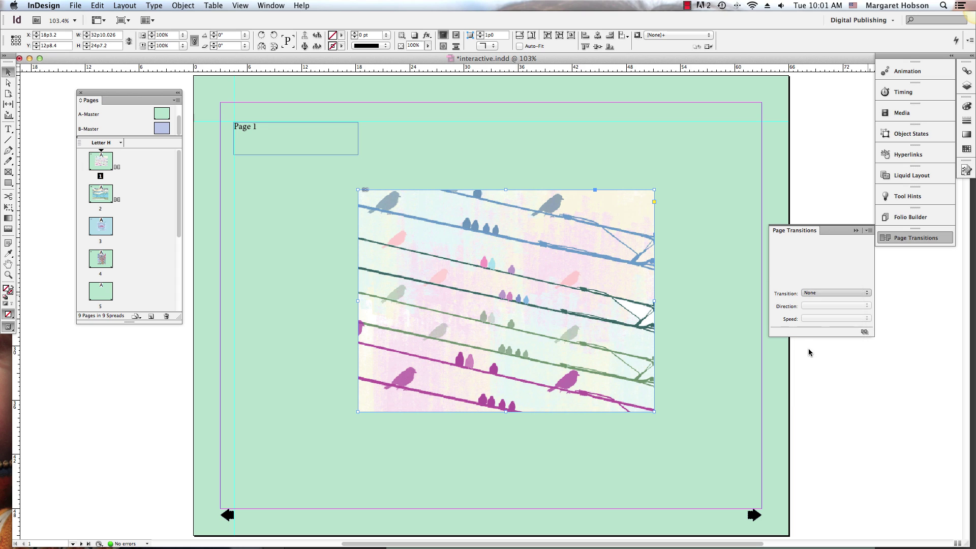
pyautogui.click(104, 259)
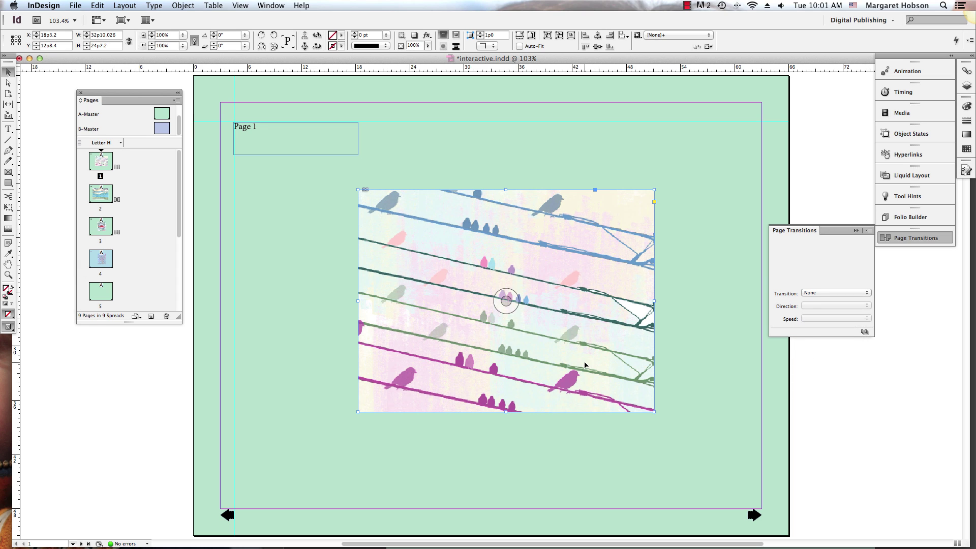
pyautogui.click(864, 290)
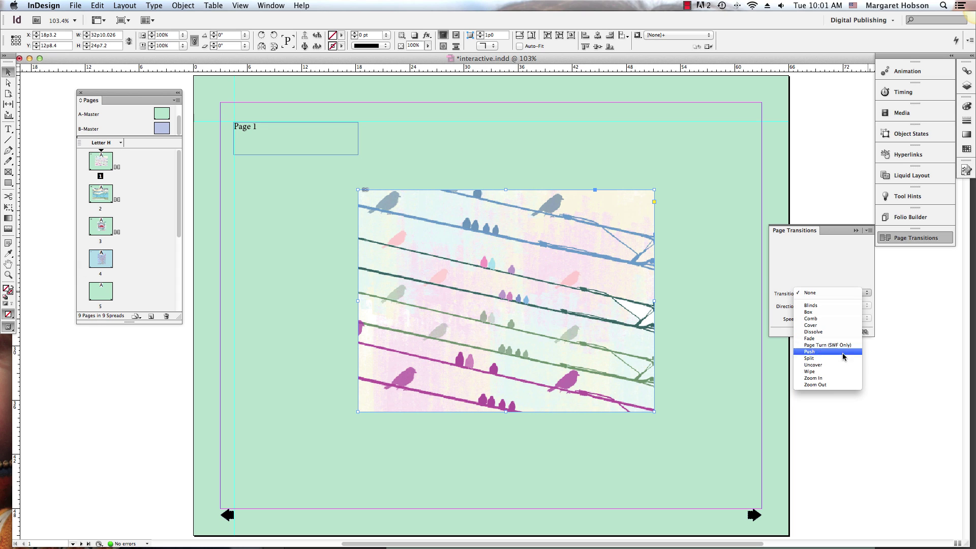
pyautogui.click(803, 306)
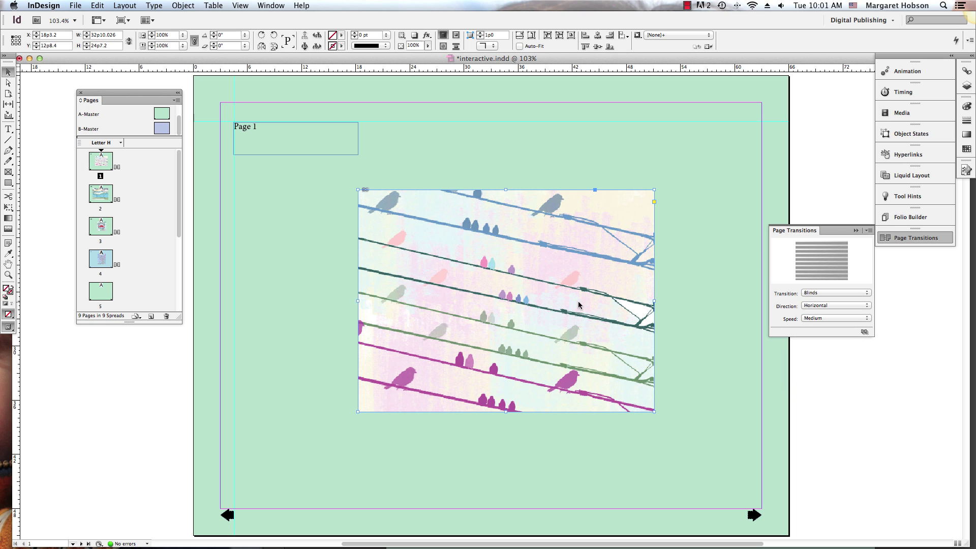
# - Export interactivefile as Adobe PDF (Interactive), keeping Page Transitions set to From Document
pyautogui.click(69, 5)
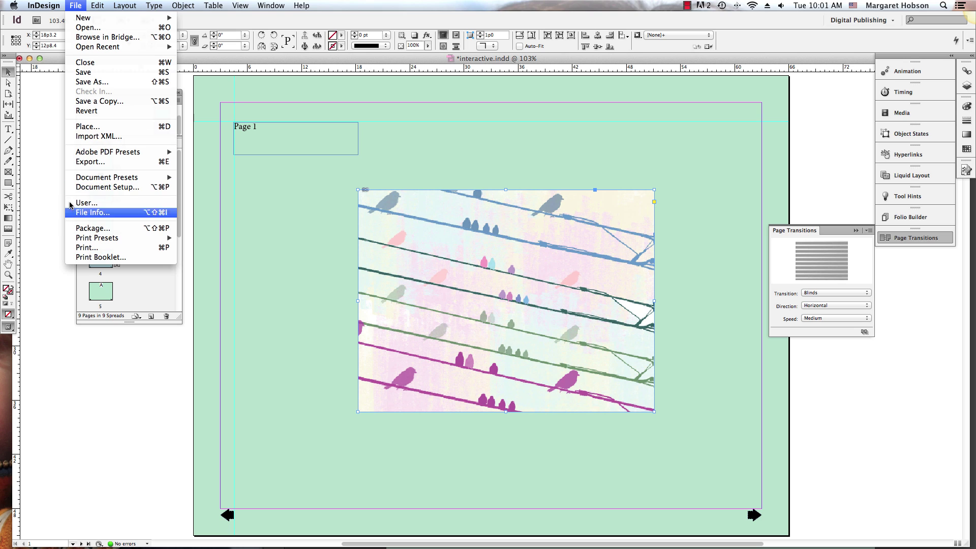
pyautogui.click(87, 162)
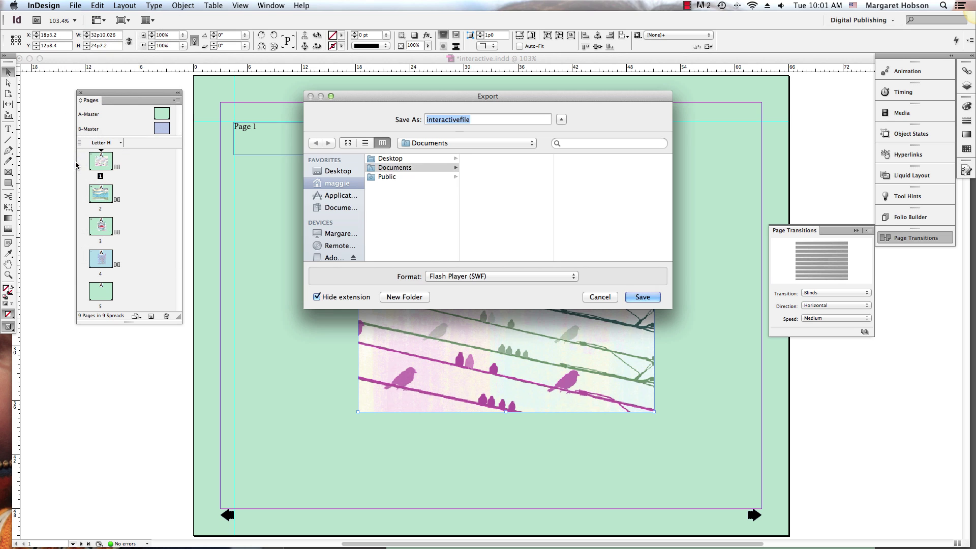
pyautogui.click(570, 274)
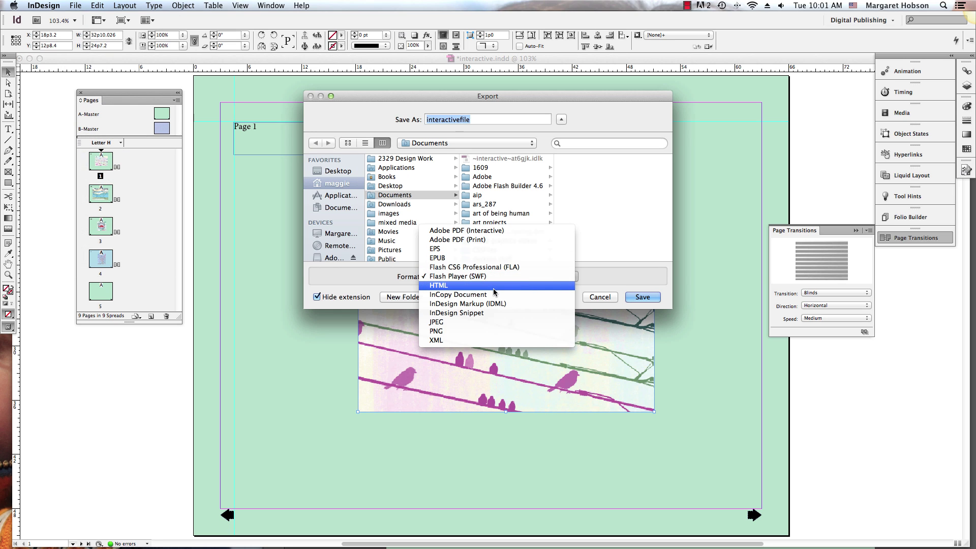
pyautogui.click(483, 231)
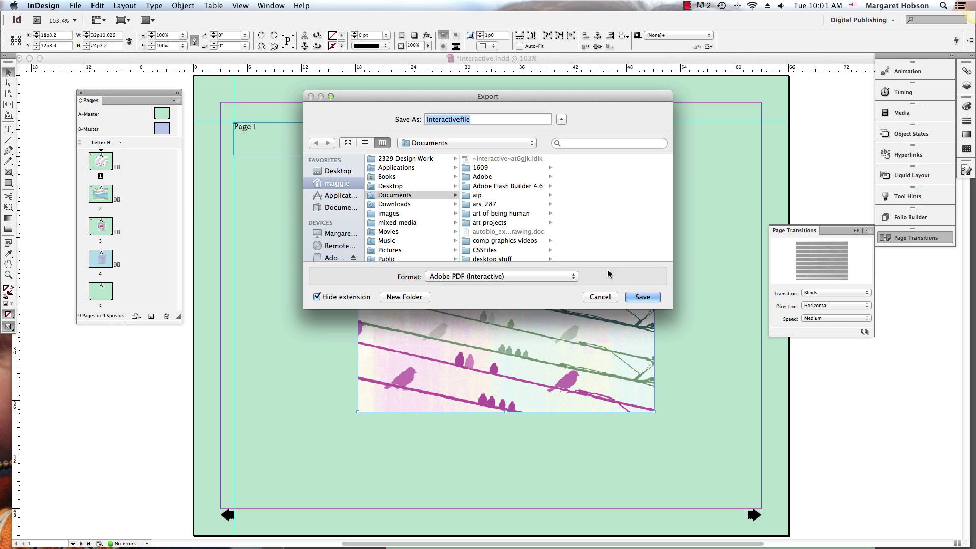
pyautogui.click(642, 296)
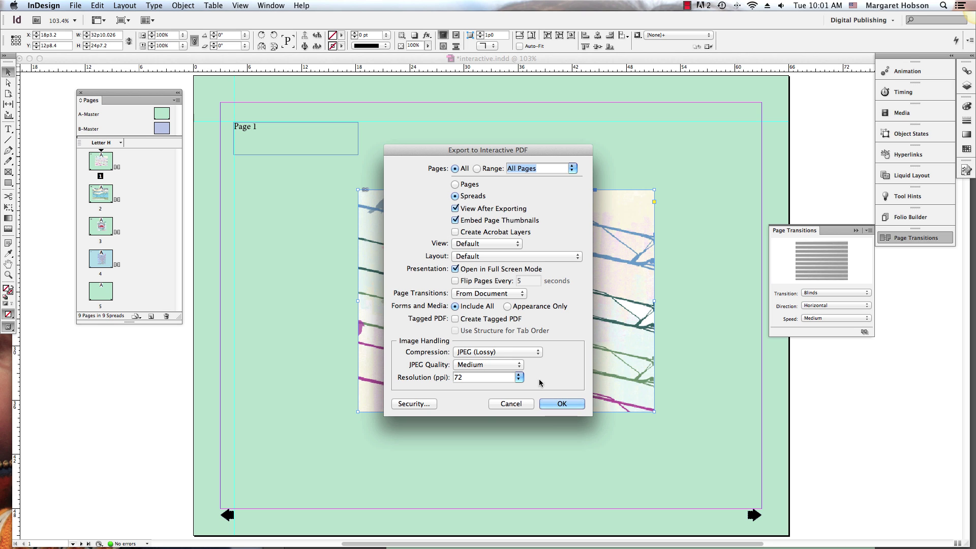
pyautogui.click(561, 403)
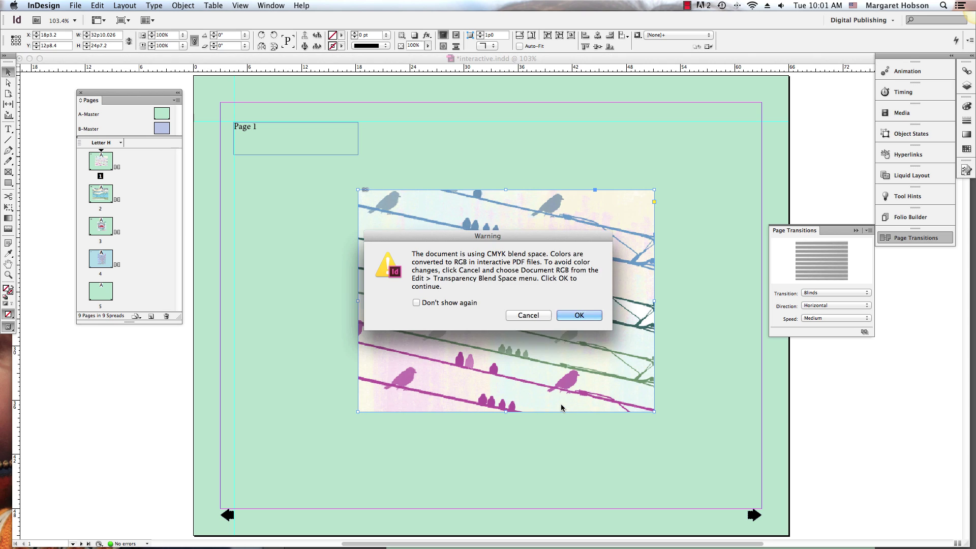
# - Accept the CMYK warning, view interactivefile.pdf in Acrobat, then move its window aside and close it
pyautogui.click(568, 316)
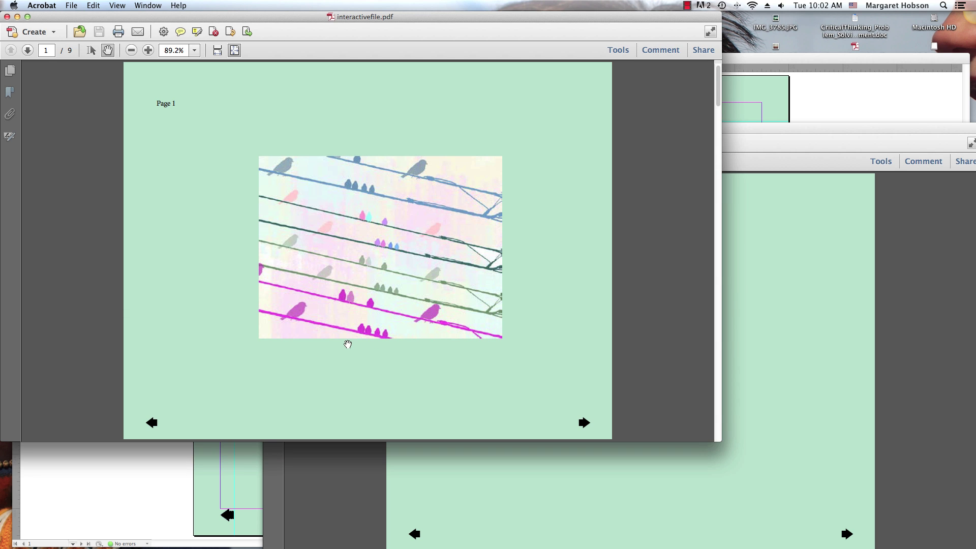
pyautogui.moveTo(61, 21); pyautogui.dragTo(300, 73)
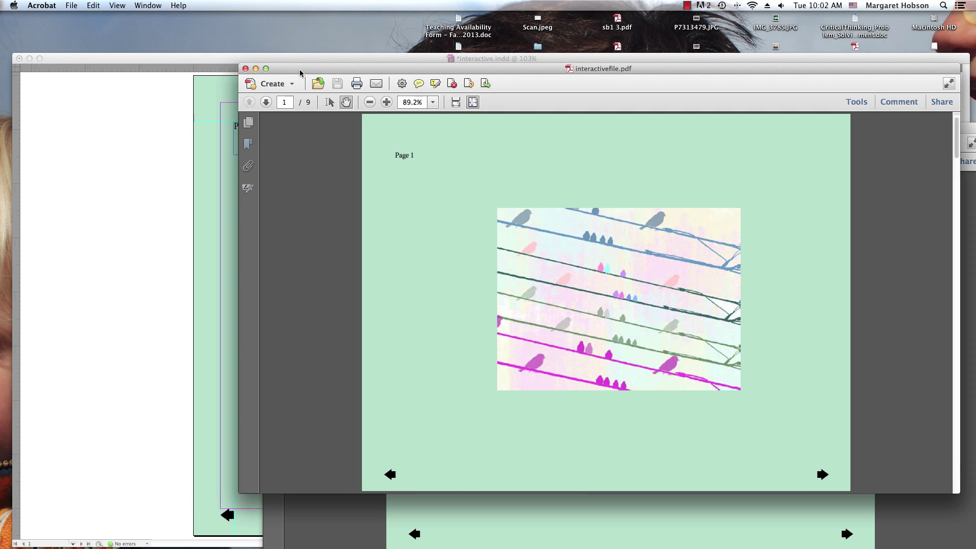
pyautogui.click(246, 69)
pyautogui.click(238, 59)
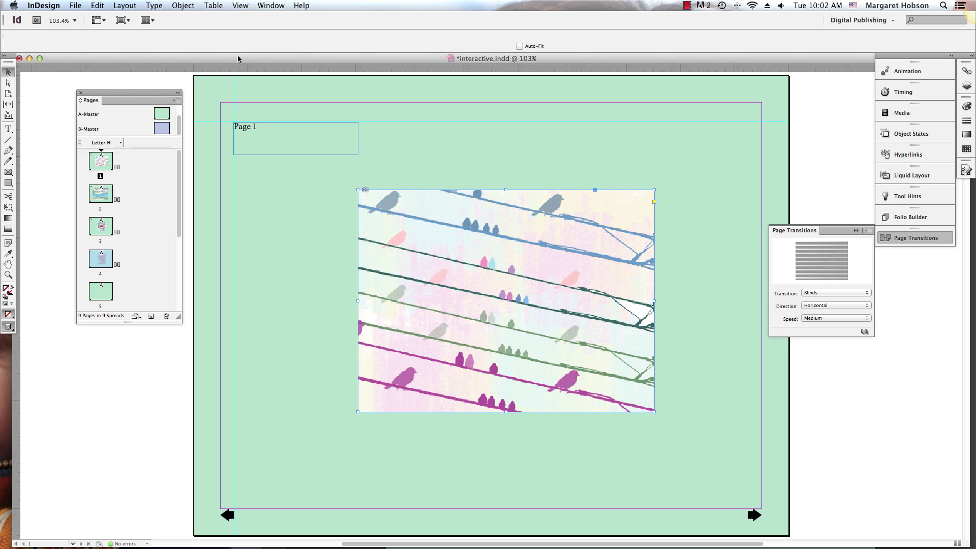